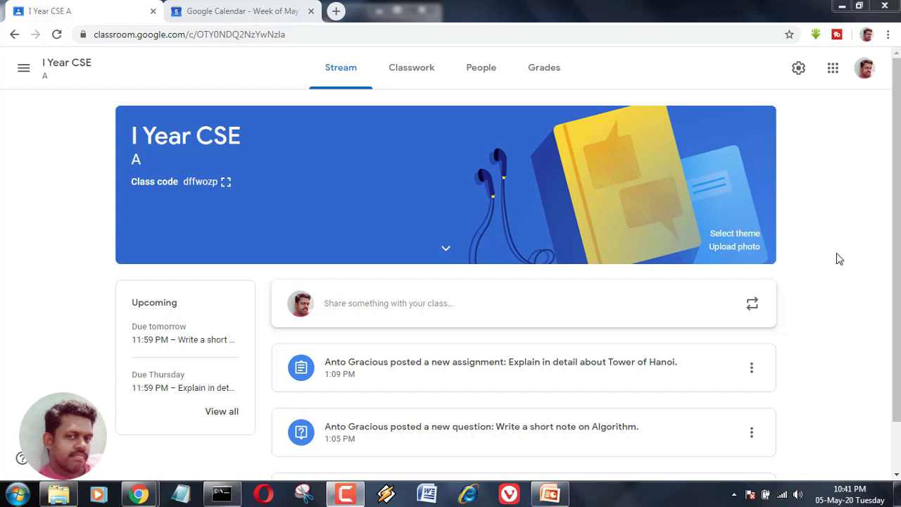
# Step: Start a calendar event for May 5, 2020, 10:30pm to 11:30pm, with Hangouts conferencing on the I Year CSE A calendar
pyautogui.click(420, 77)
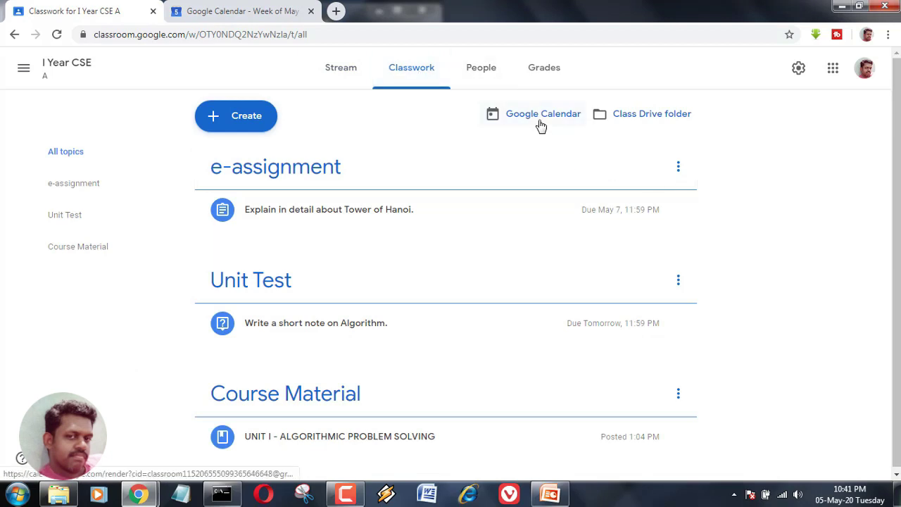
pyautogui.click(233, 14)
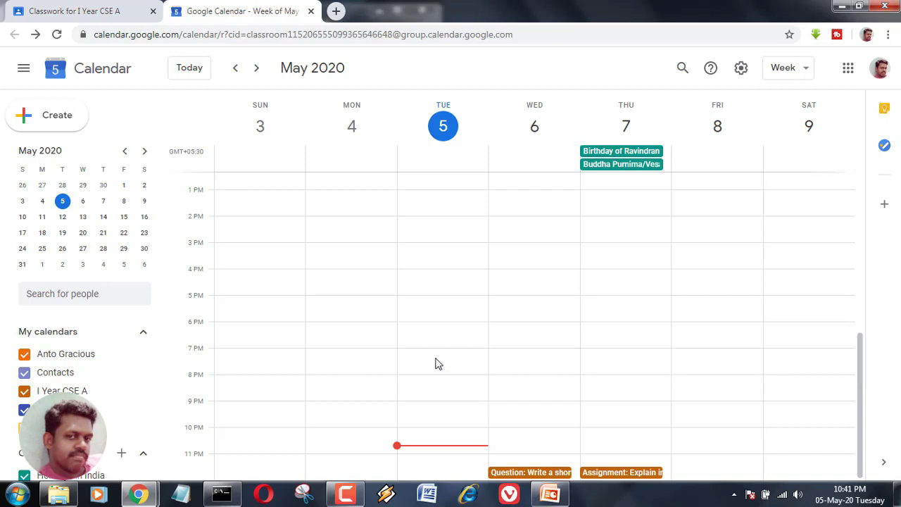
pyautogui.click(423, 447)
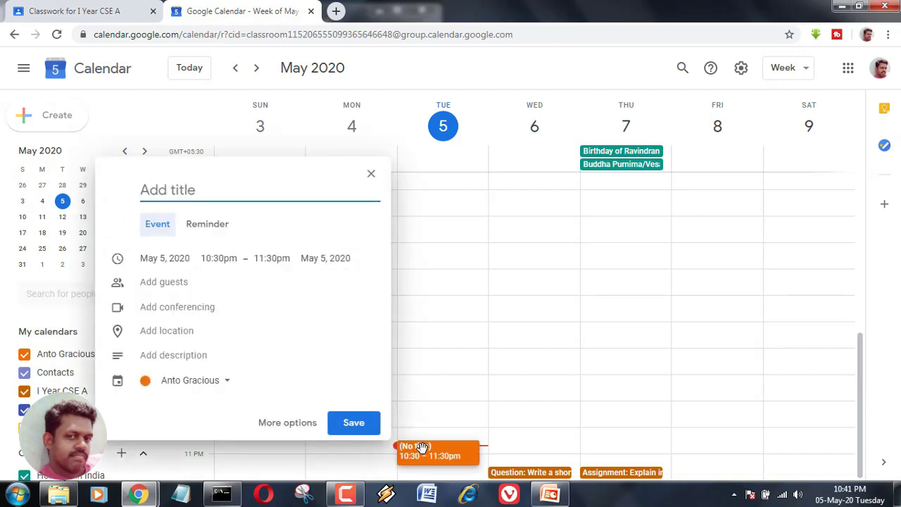
pyautogui.click(163, 313)
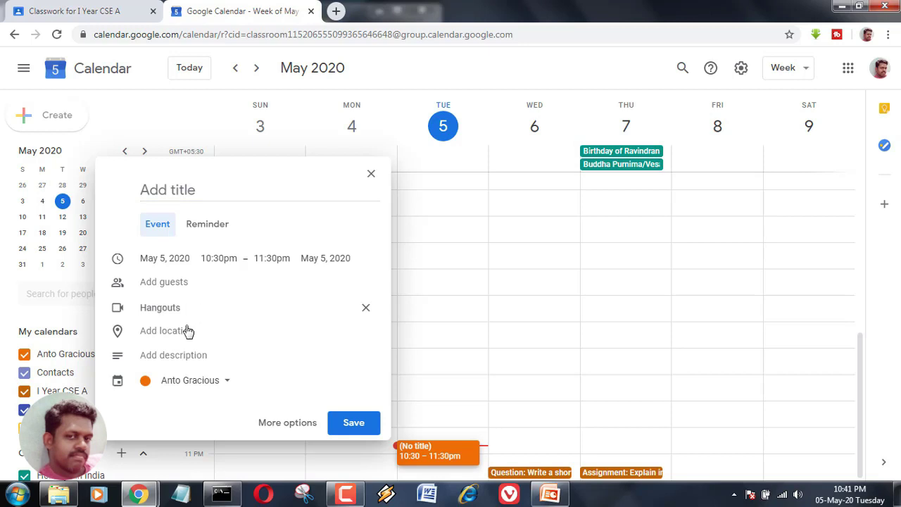
pyautogui.click(194, 382)
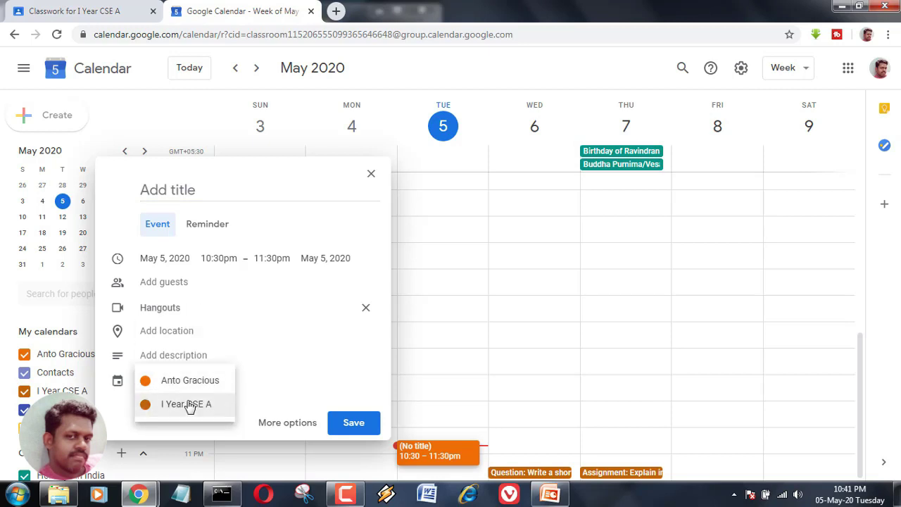
pyautogui.click(189, 407)
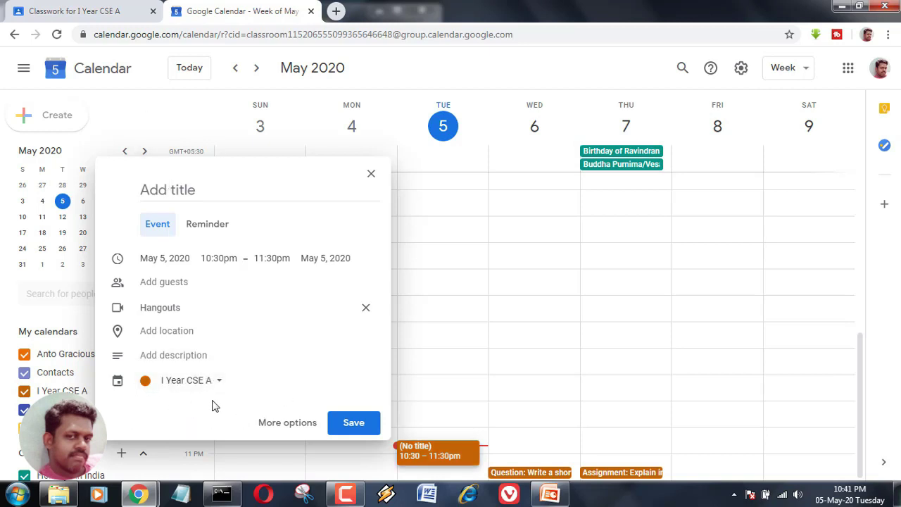
# Step: Title the new event "I Year CSE A - Virtual Call"
pyautogui.click(206, 190)
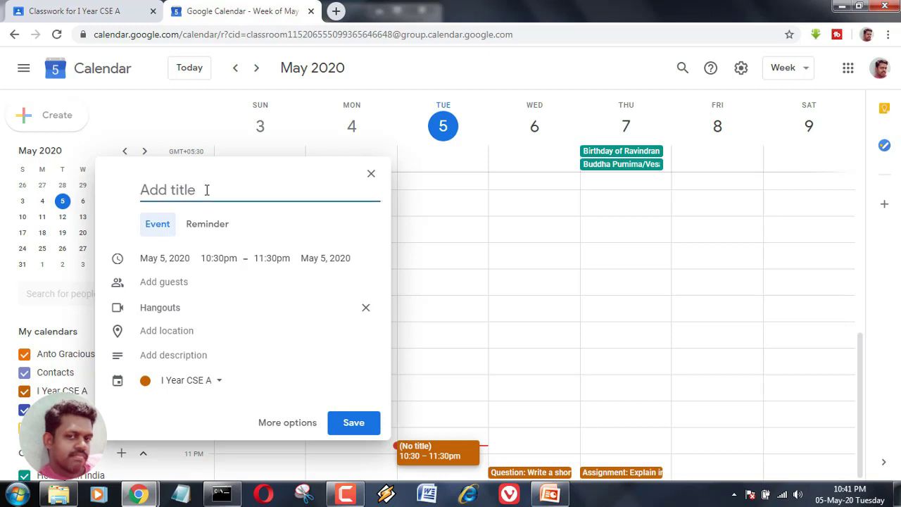
pyautogui.write('I Year')
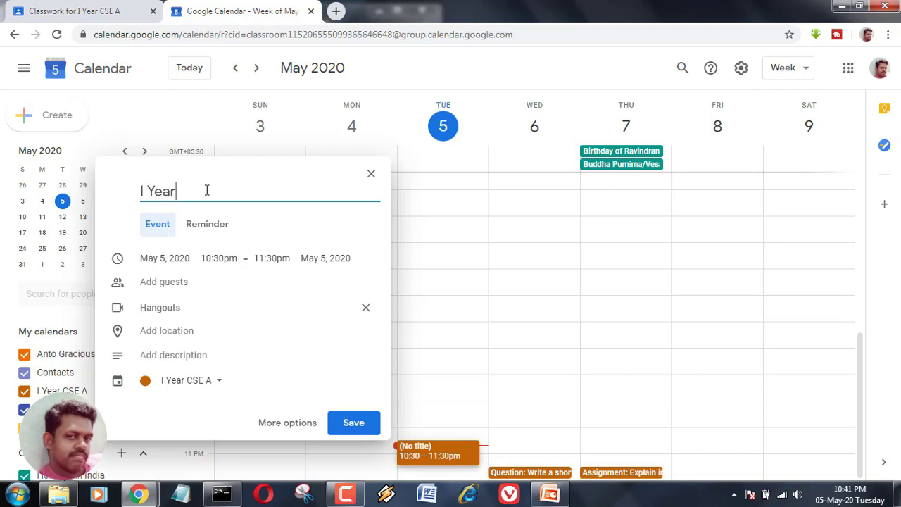
pyautogui.write(' CSE A - Virtual Call')
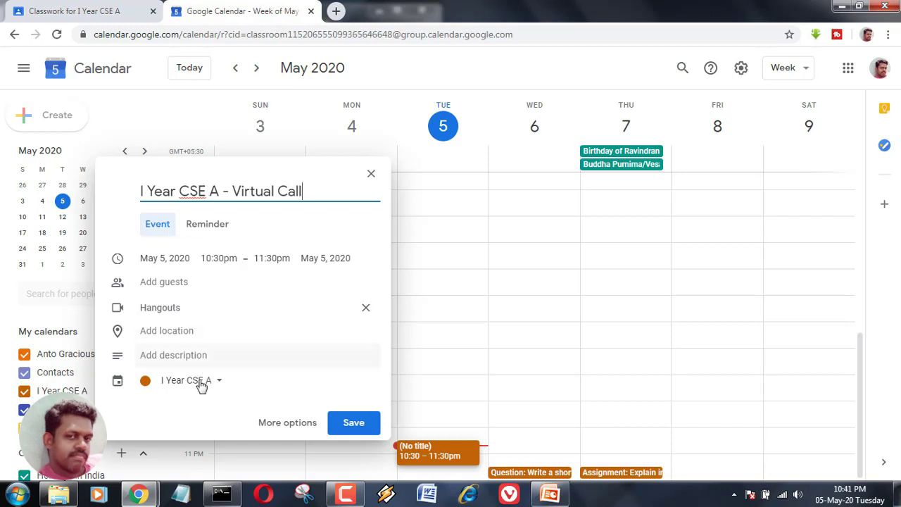
# Step: Invite the student's suggested Gmail address as the event's guest, then save the event and send the invitation email
pyautogui.click(274, 423)
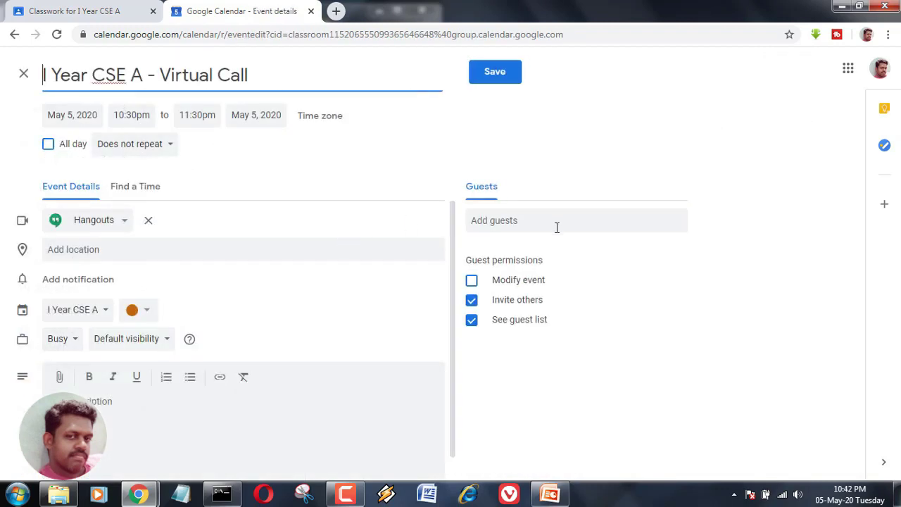
pyautogui.click(556, 225)
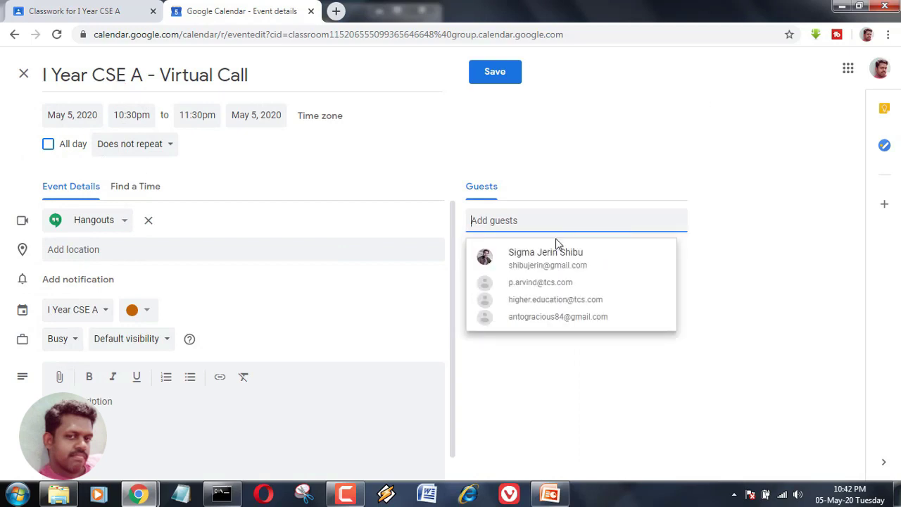
pyautogui.click(539, 318)
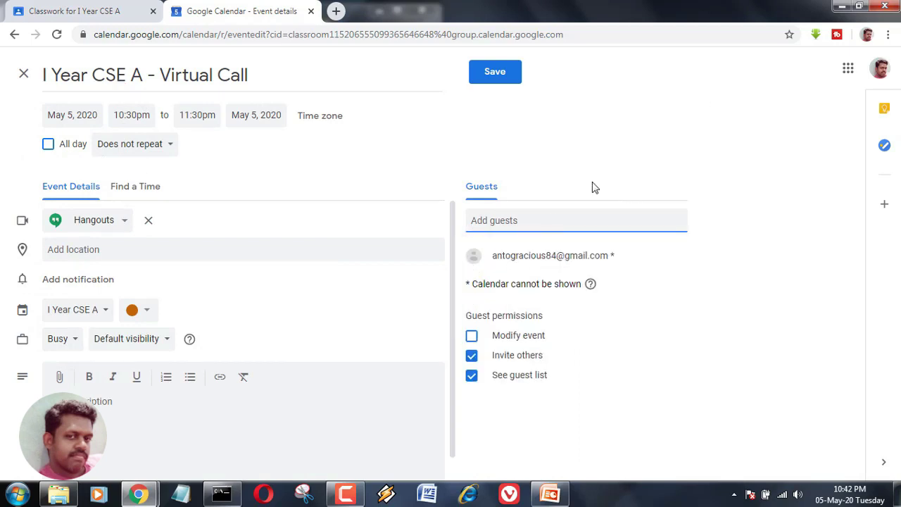
pyautogui.click(506, 81)
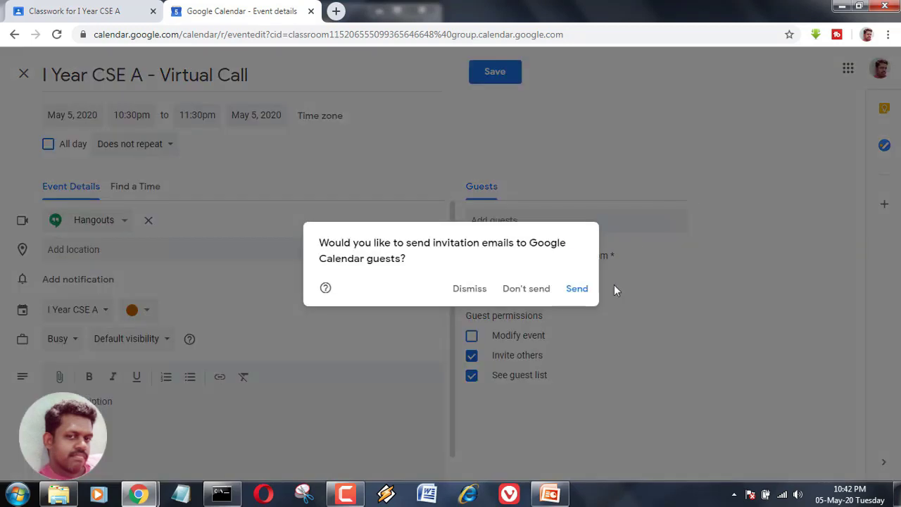
pyautogui.click(577, 288)
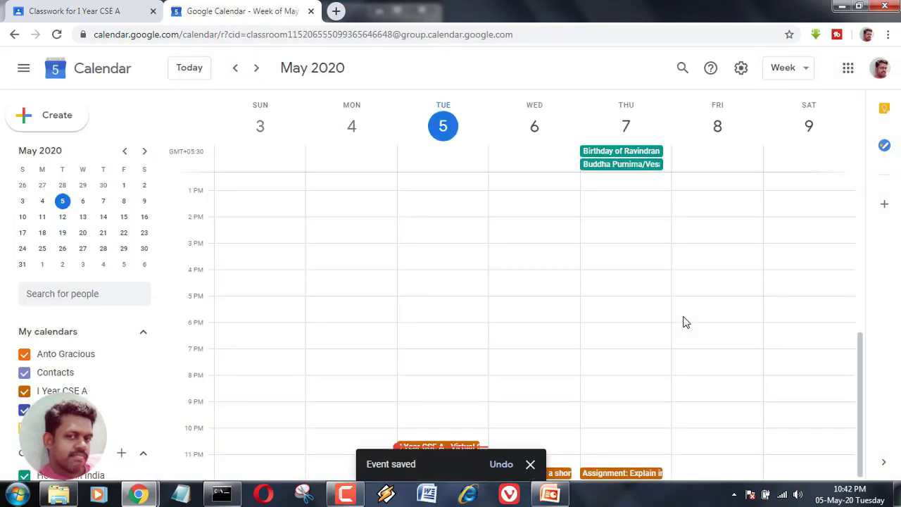
pyautogui.click(531, 464)
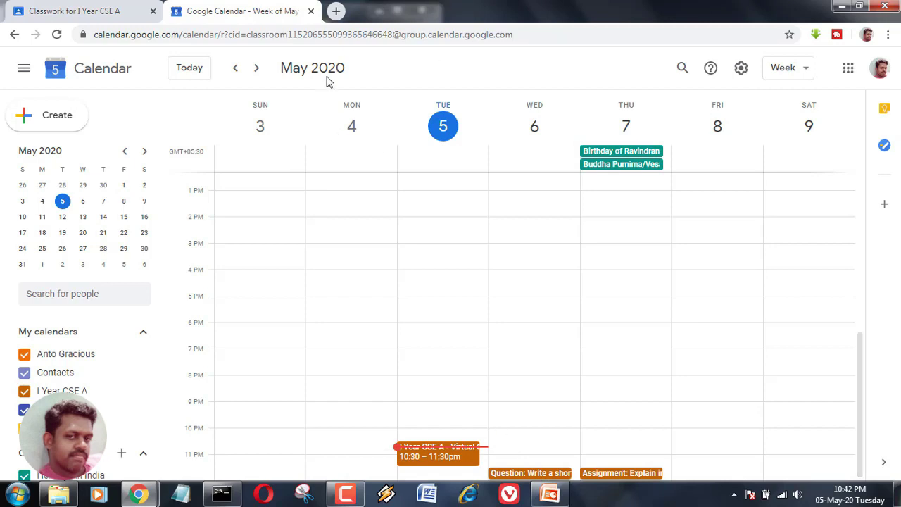
# Step: Bring the student's Incognito window into view beside the calendar and refresh the student's Gmail inbox
pyautogui.click(859, 7)
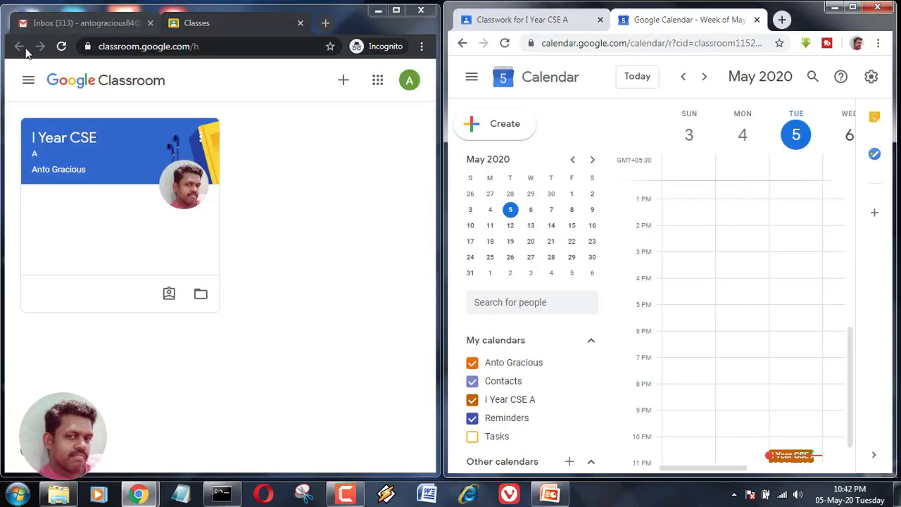
pyautogui.click(66, 24)
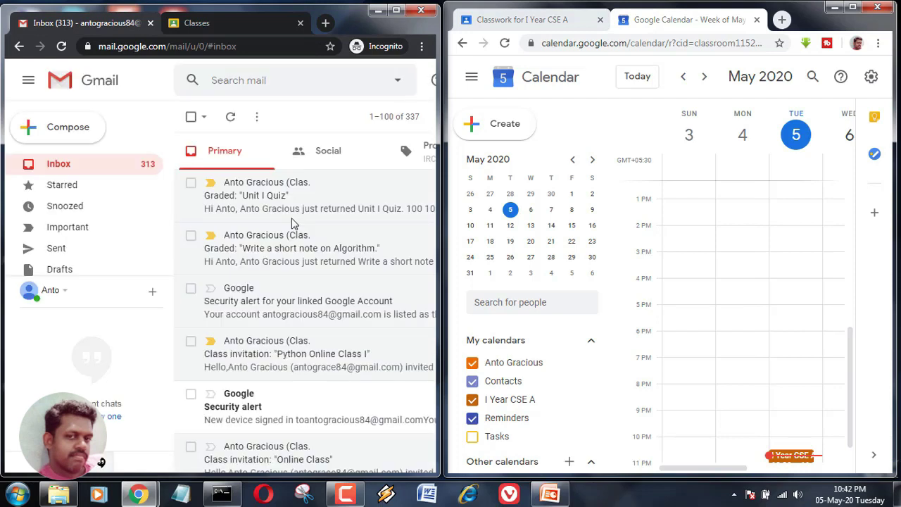
pyautogui.click(62, 47)
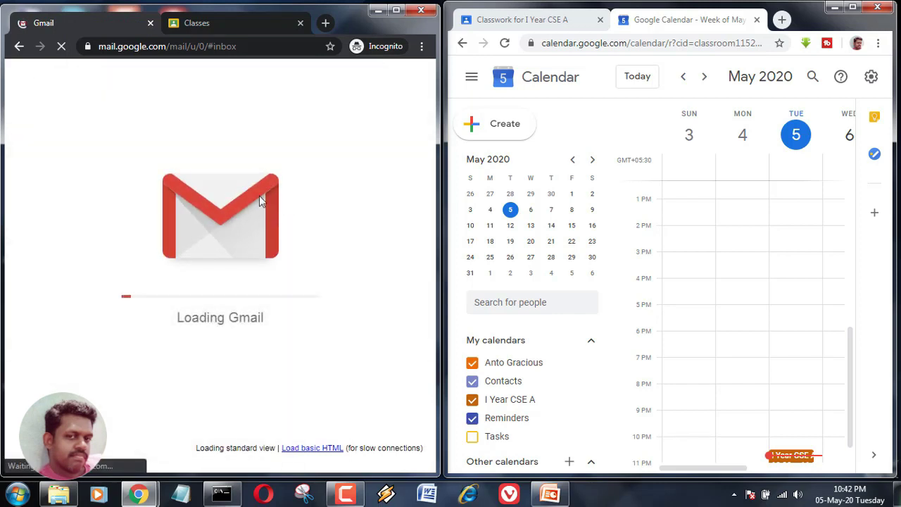
# Step: In the student's Classroom, open the I Year CSE class and go from its classwork to the class's Google Calendar
pyautogui.click(237, 27)
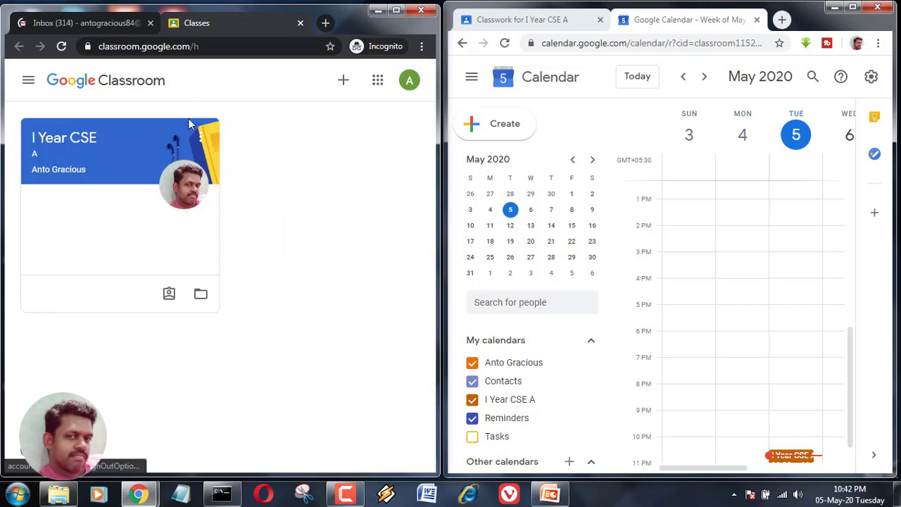
pyautogui.tripleClick(89, 141)
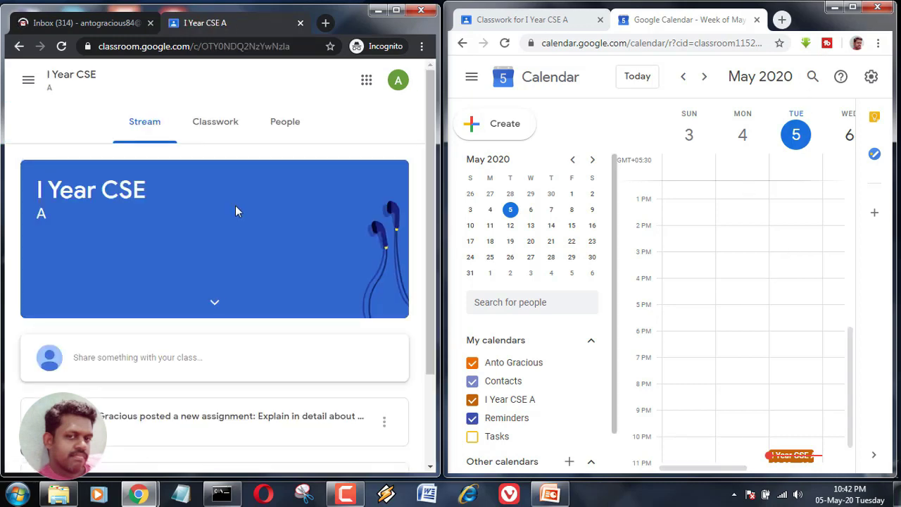
pyautogui.click(219, 127)
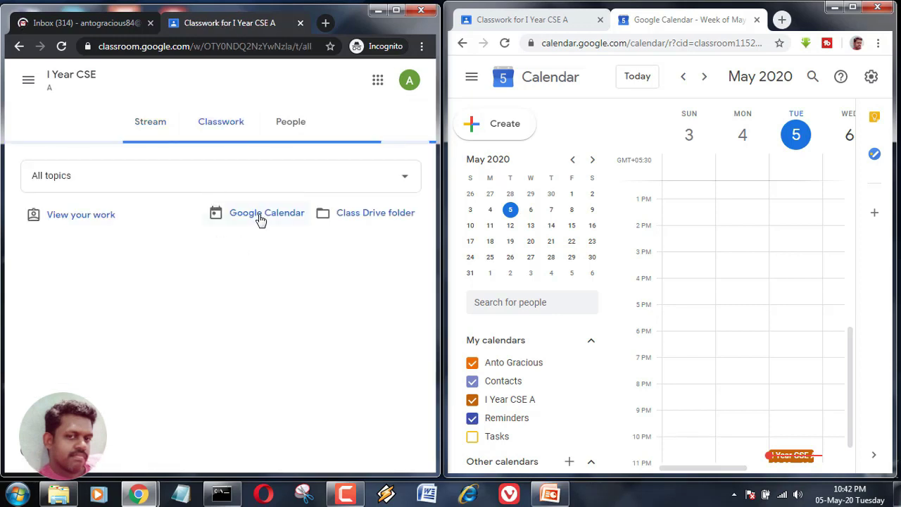
pyautogui.click(261, 218)
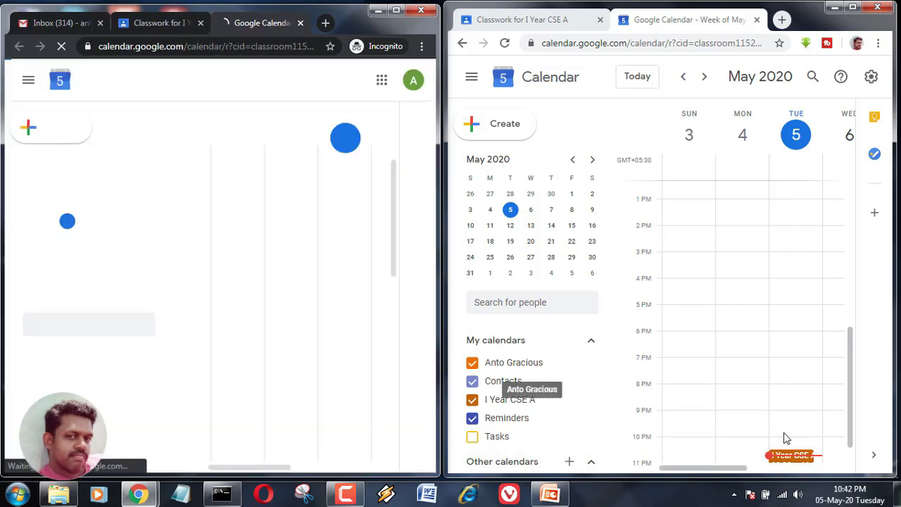
# Step: Look at the Python Programming presentation in PowerPoint, and return to the two calendar windows in Chrome
pyautogui.click(551, 497)
pyautogui.click(550, 497)
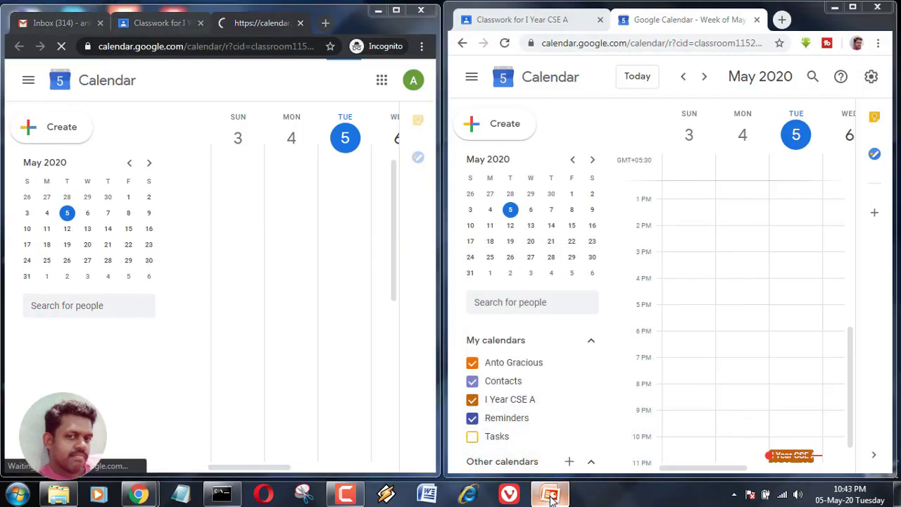
pyautogui.click(551, 498)
pyautogui.moveTo(153, 496)
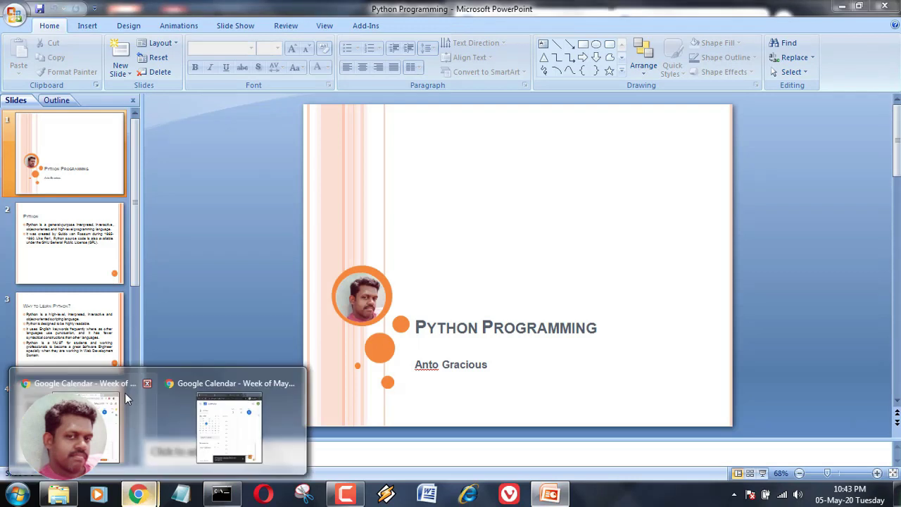
pyautogui.click(113, 395)
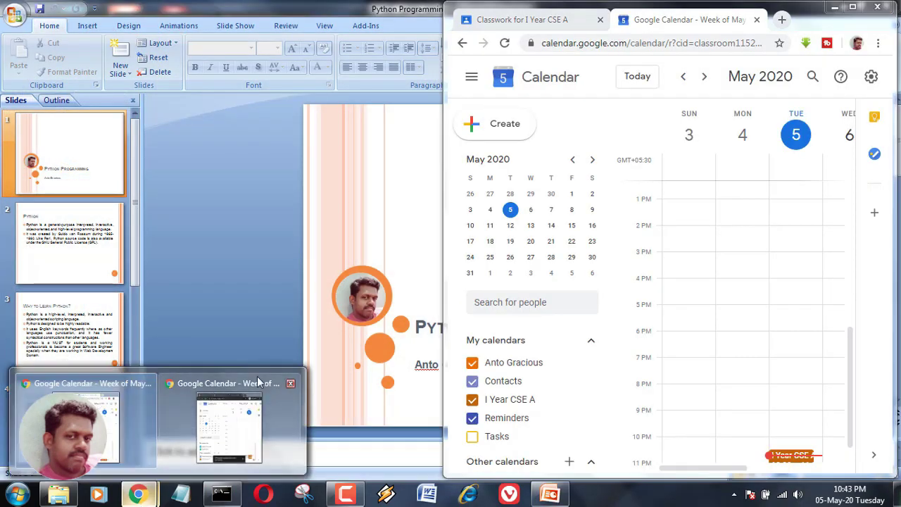
pyautogui.click(85, 422)
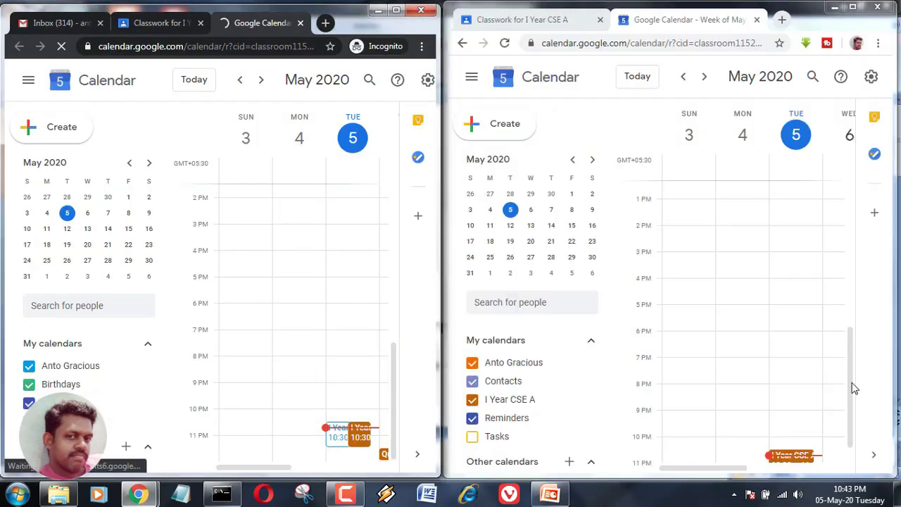
# Step: Join the Virtual Call's Hangout from the teacher's calendar event with the microphone and camera turned off
pyautogui.click(789, 457)
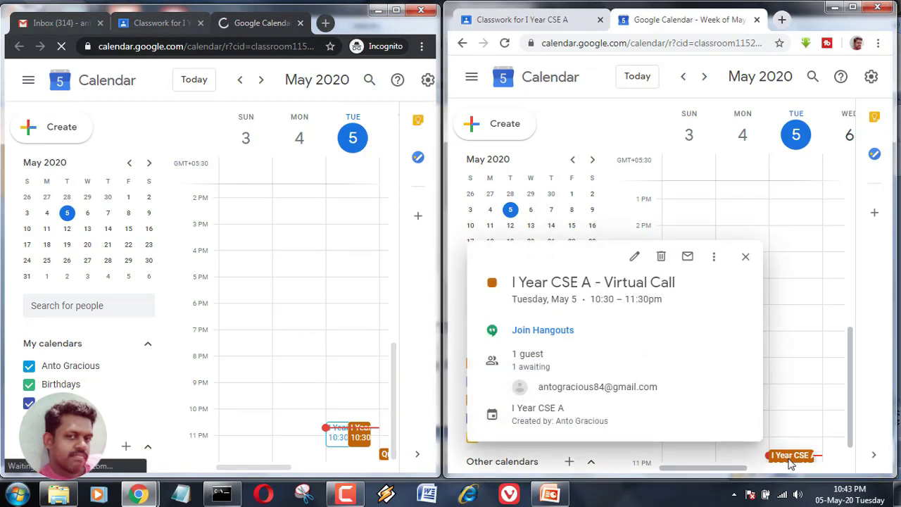
pyautogui.click(553, 336)
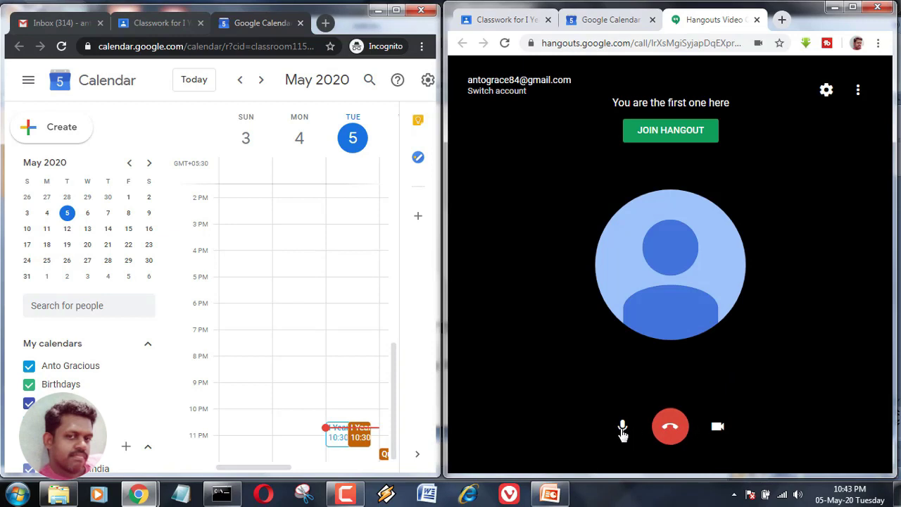
pyautogui.click(622, 428)
pyautogui.click(718, 427)
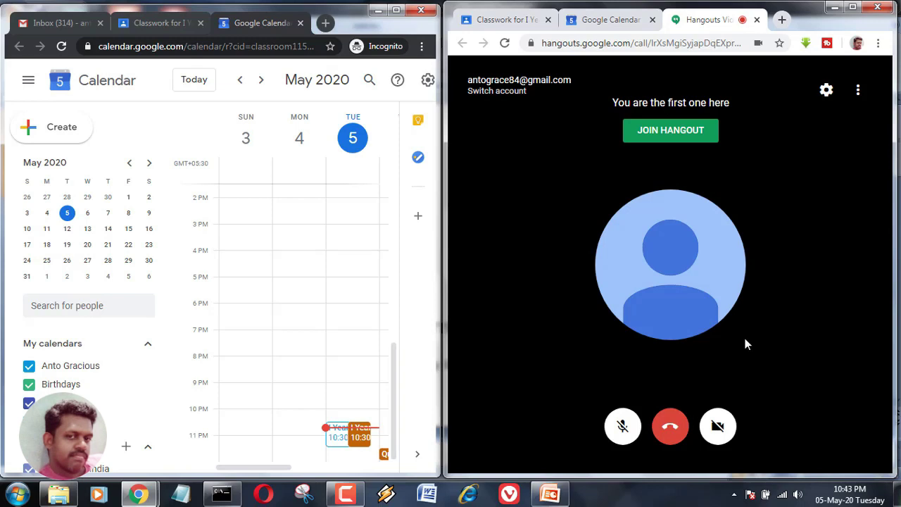
pyautogui.click(683, 142)
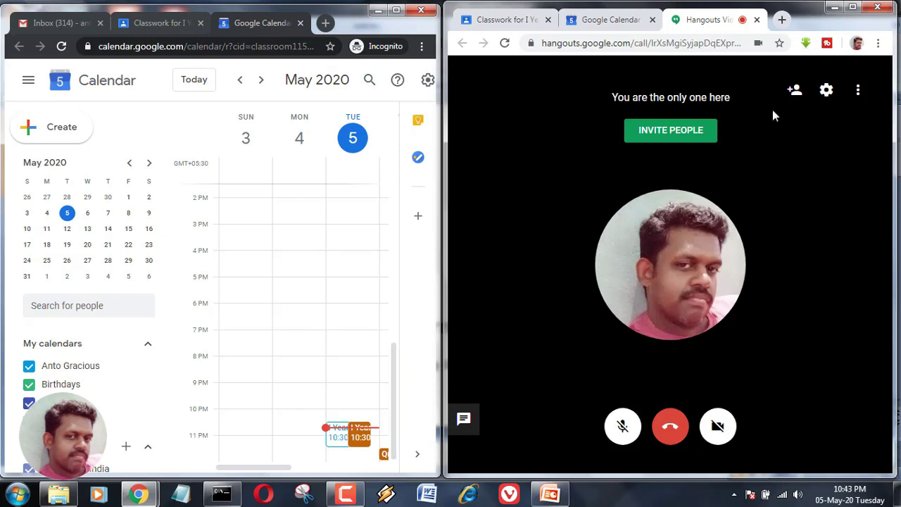
# Step: Join the same Hangout from the student's calendar event, allowing microphone and camera access but turning both off
pyautogui.click(361, 439)
pyautogui.click(361, 439)
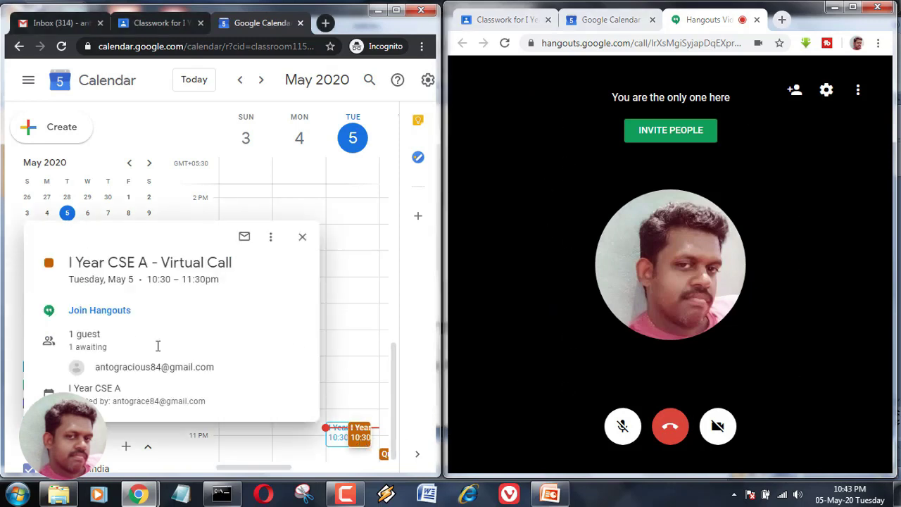
pyautogui.click(104, 315)
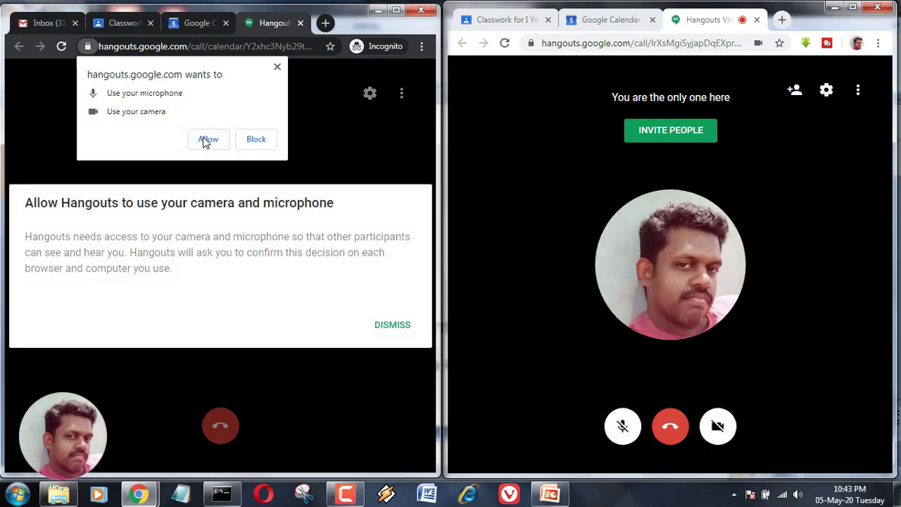
pyautogui.click(203, 138)
pyautogui.click(384, 325)
pyautogui.click(172, 426)
pyautogui.click(266, 426)
pyautogui.click(240, 156)
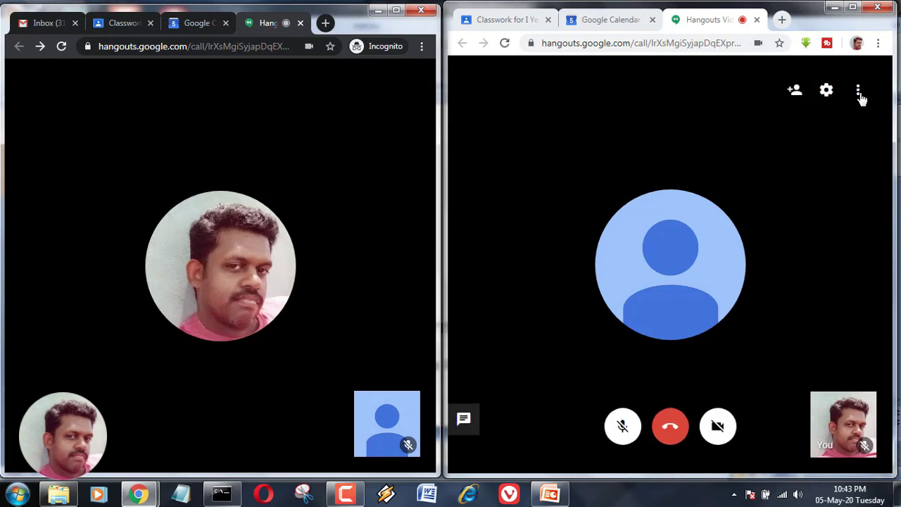
# Step: Share the Microsoft PowerPoint application window from the teacher's Hangouts call
pyautogui.click(858, 92)
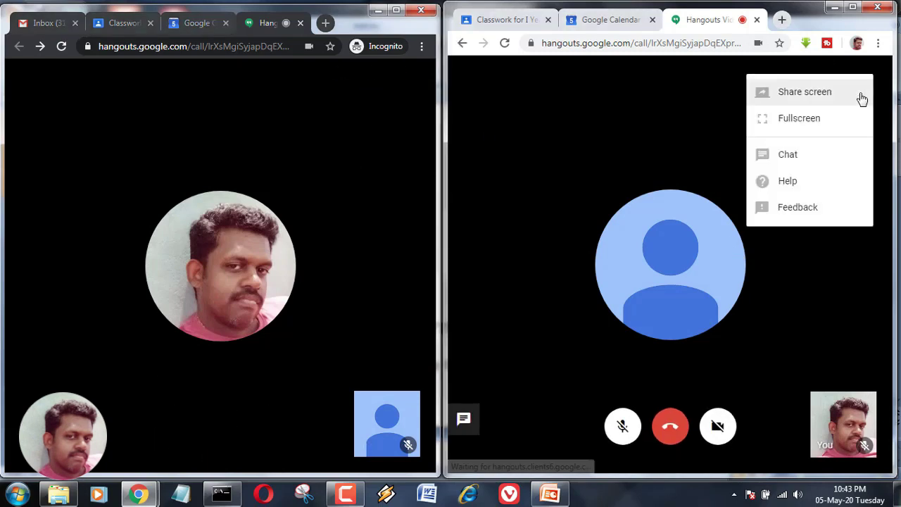
pyautogui.click(816, 105)
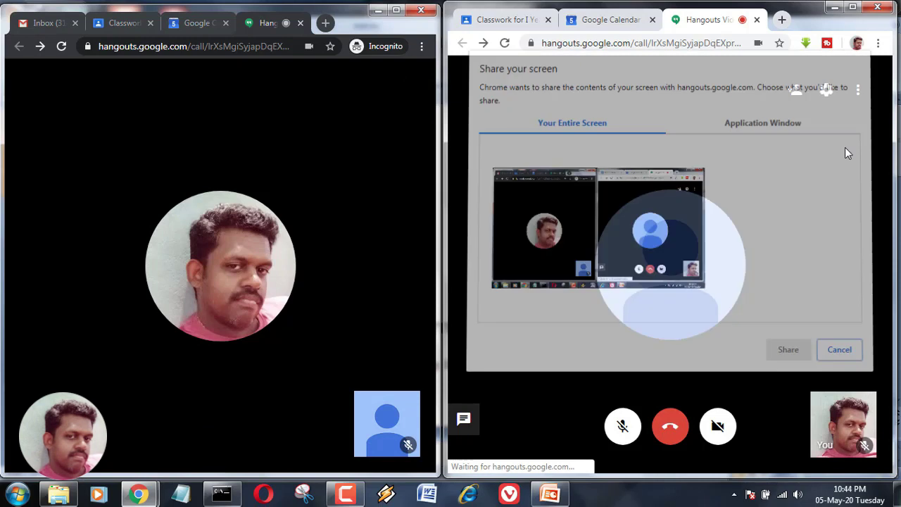
pyautogui.click(743, 127)
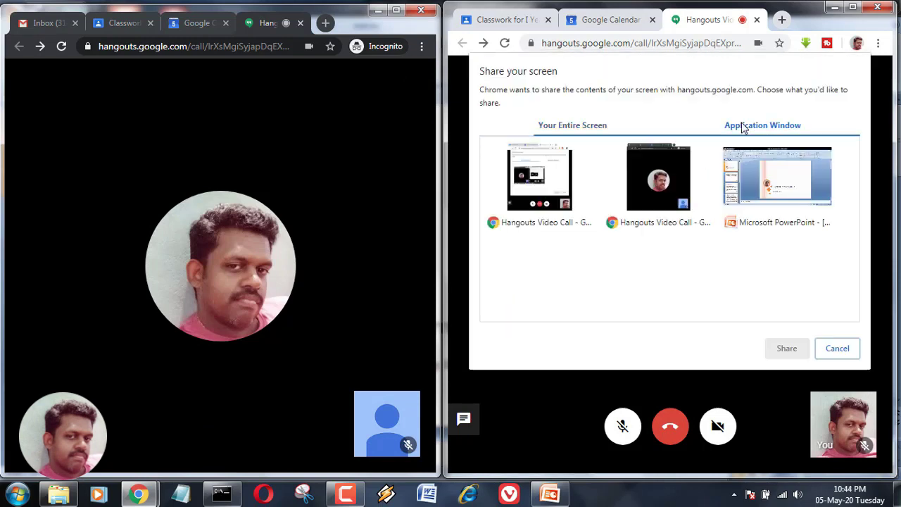
pyautogui.click(810, 176)
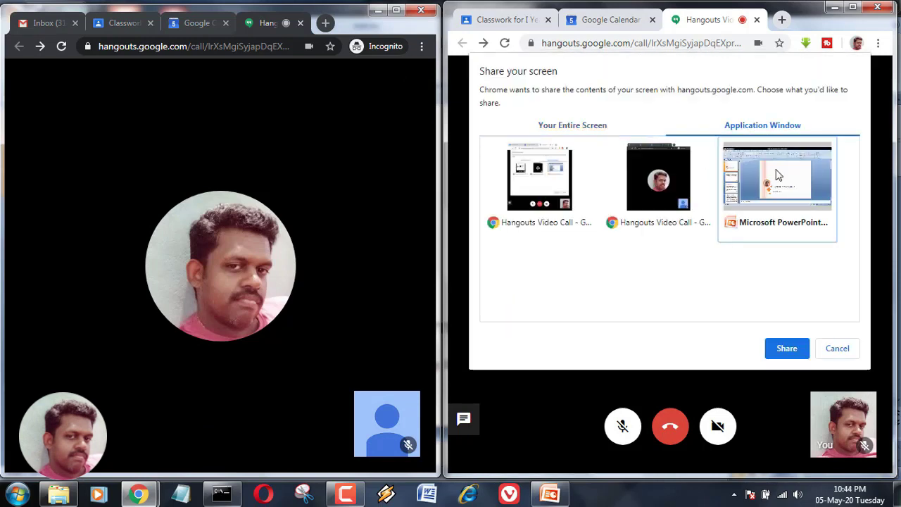
pyautogui.click(787, 347)
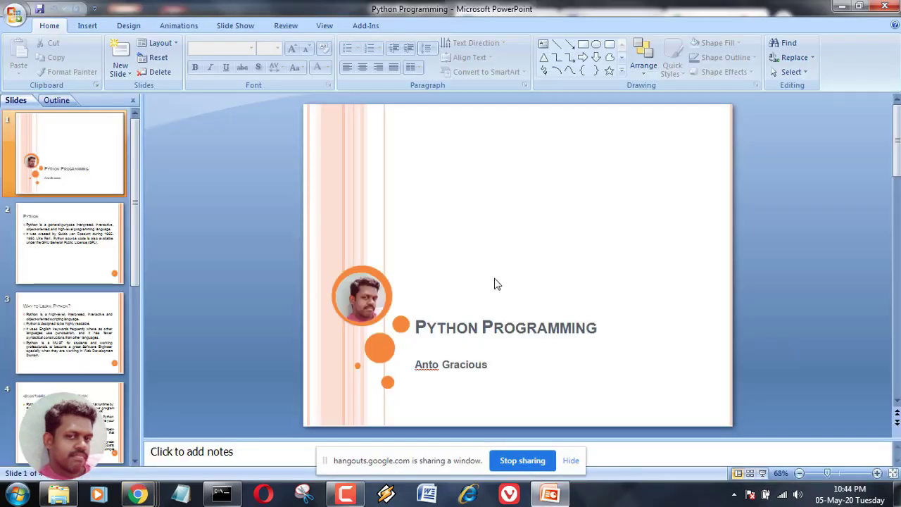
# Step: Return to the student's and teacher's Hangouts windows in Chrome to check the shared presentation, and stop the teacher's screen sharing
pyautogui.click(138, 495)
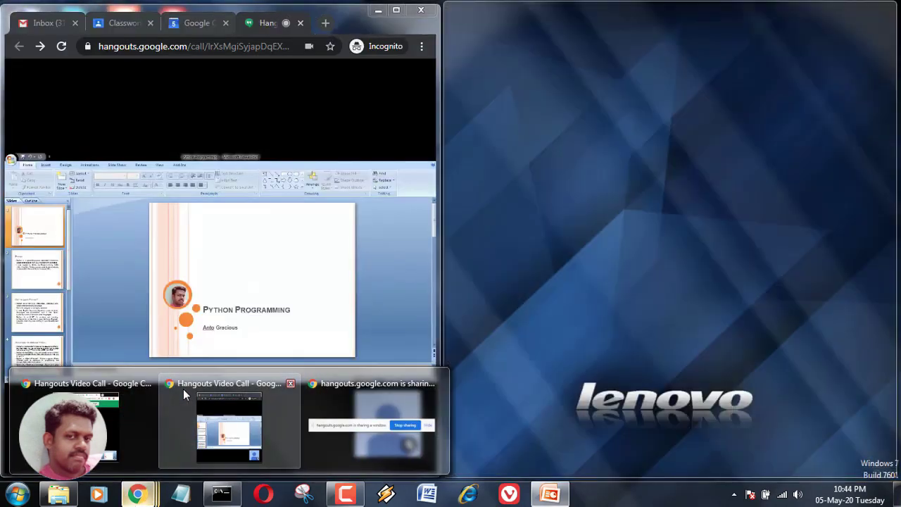
pyautogui.click(183, 392)
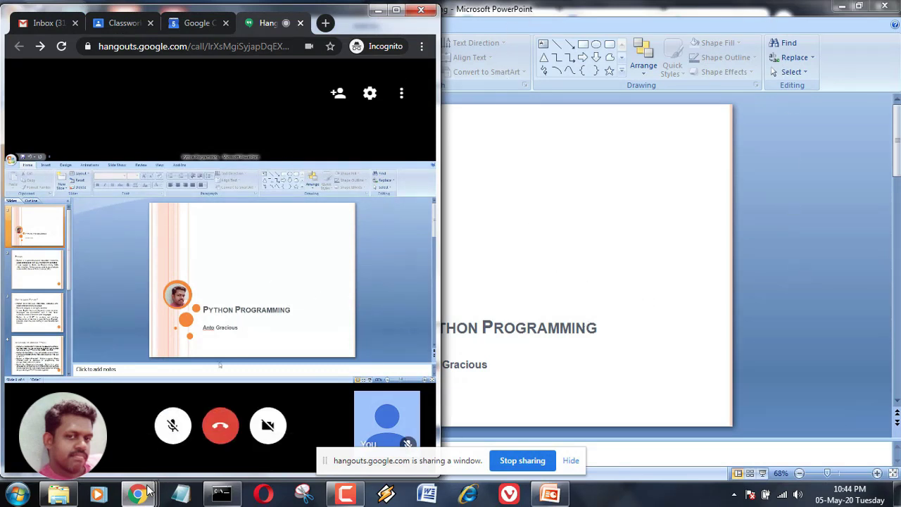
pyautogui.moveTo(138, 495)
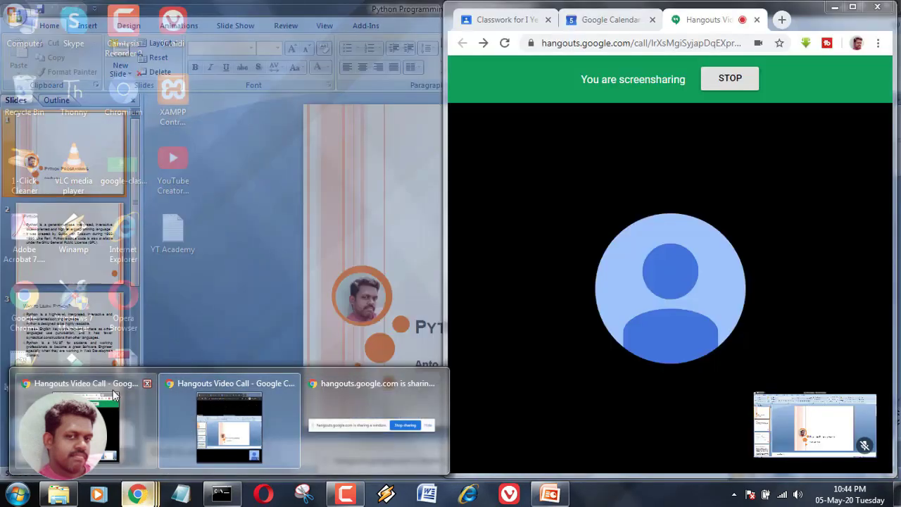
pyautogui.click(120, 398)
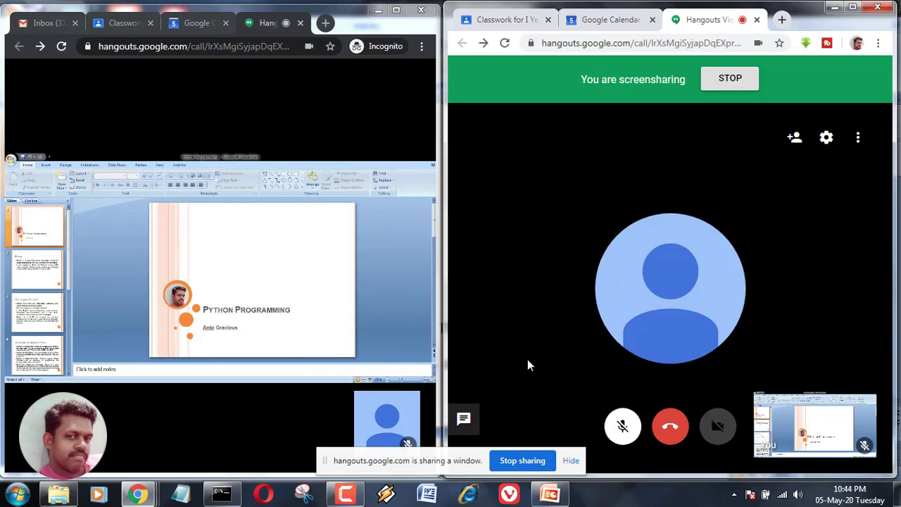
pyautogui.click(731, 80)
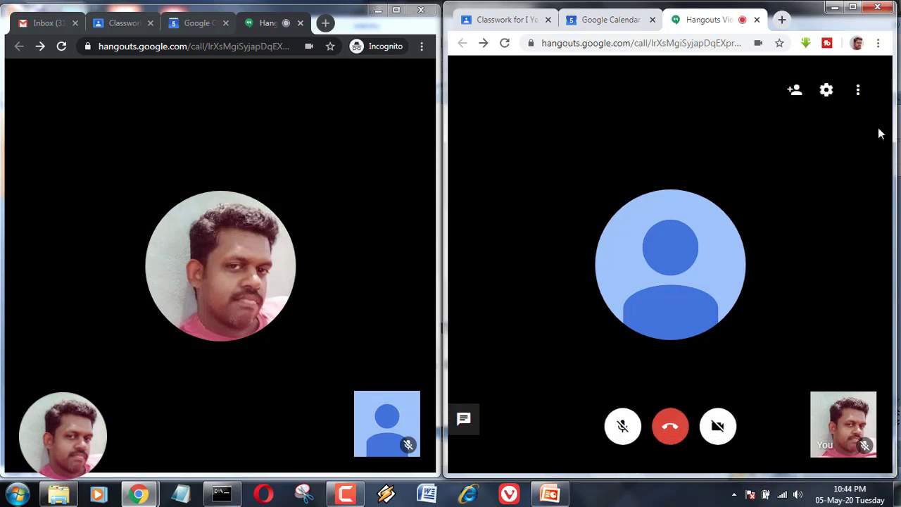
# Step: Start screen sharing again from the teacher's call, choosing the Microsoft PowerPoint application window
pyautogui.click(859, 91)
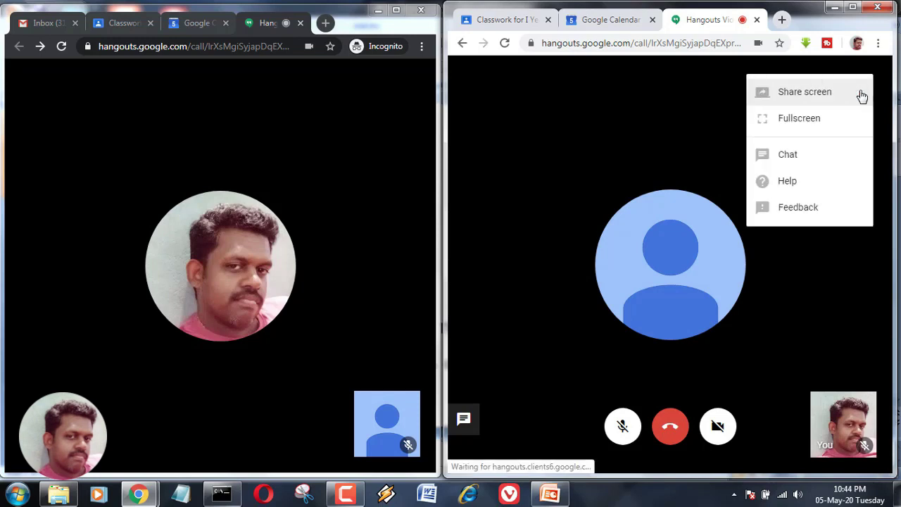
pyautogui.click(814, 94)
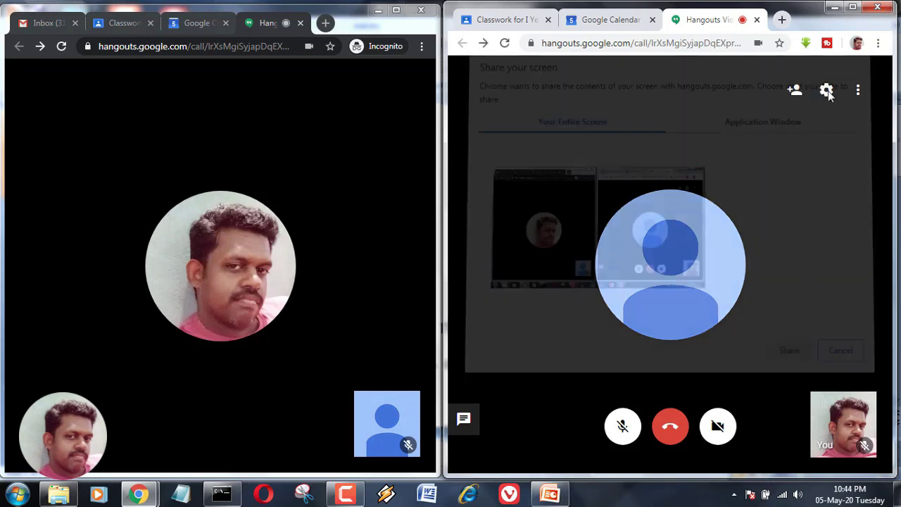
pyautogui.click(746, 130)
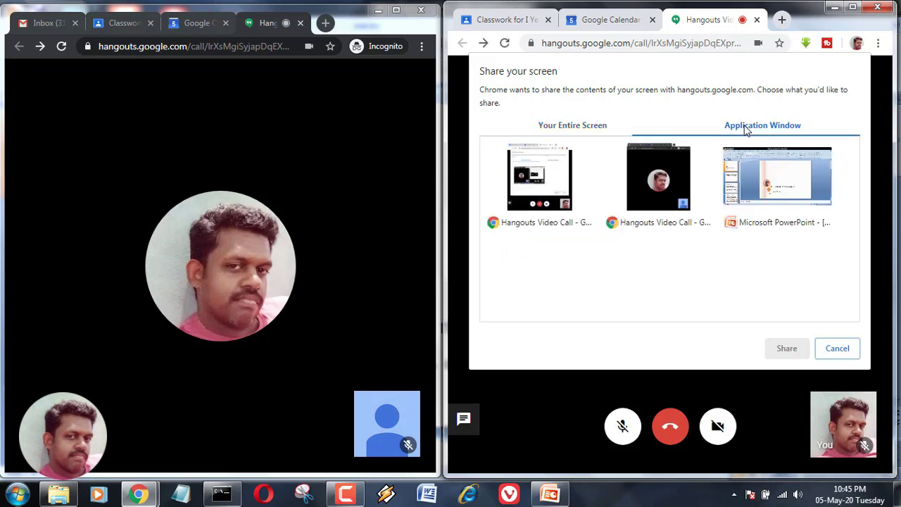
pyautogui.click(790, 180)
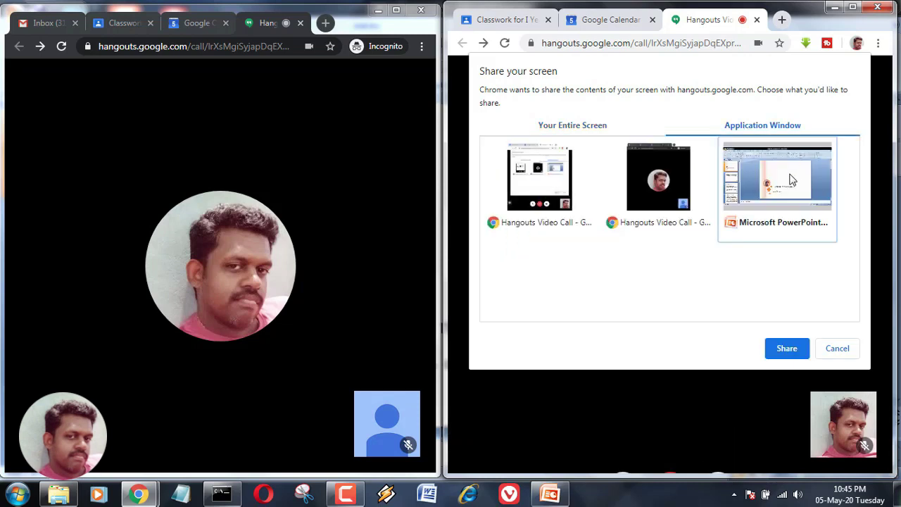
pyautogui.click(787, 348)
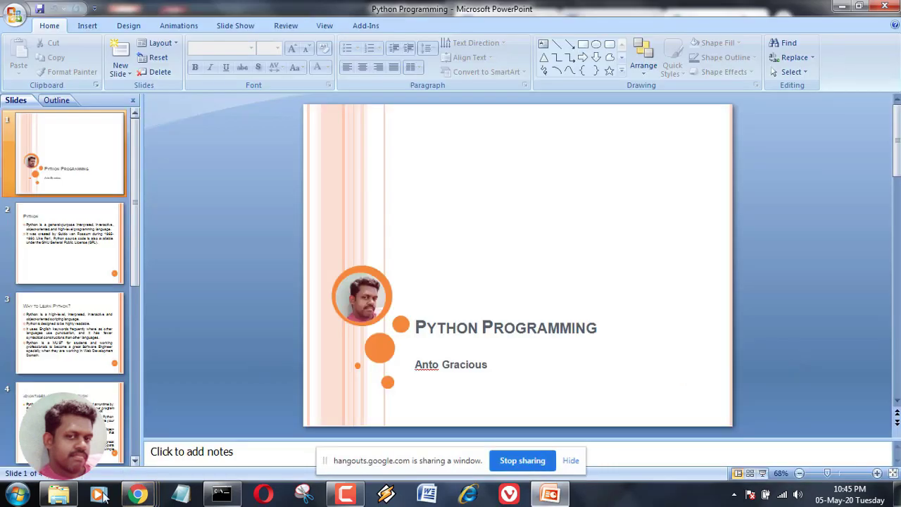
# Step: Bring both Hangouts call windows back in front of PowerPoint and view the shared slides on the student's side
pyautogui.moveTo(146, 495)
pyautogui.moveTo(122, 390)
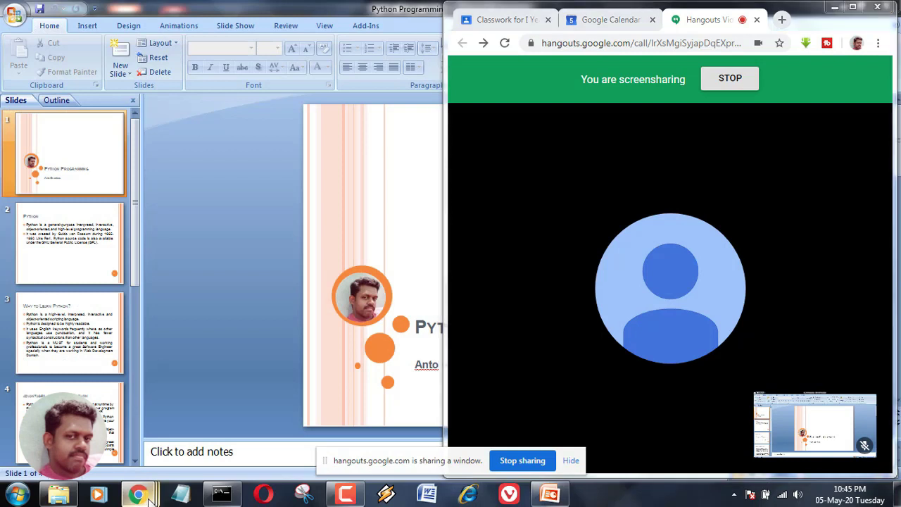
pyautogui.click(213, 395)
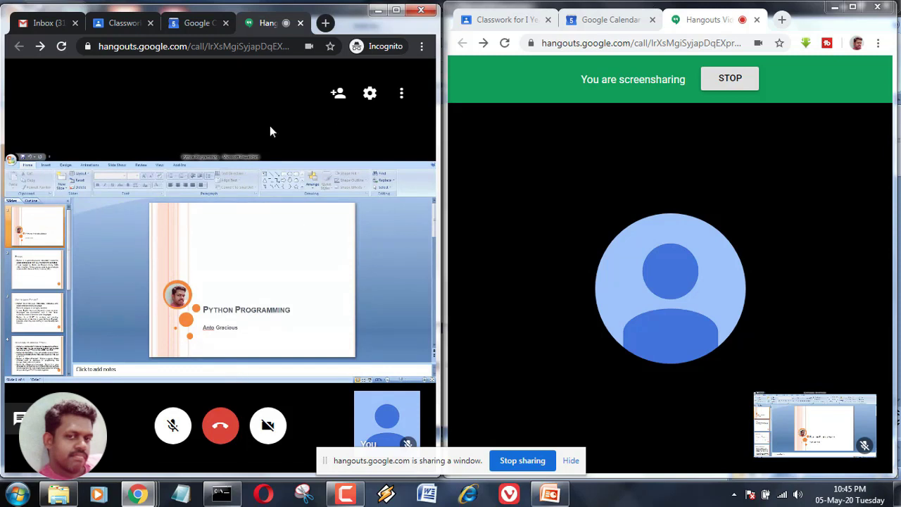
# Step: Stop the teacher's screen sharing and leave the Hangouts call as both teacher and student
pyautogui.click(729, 80)
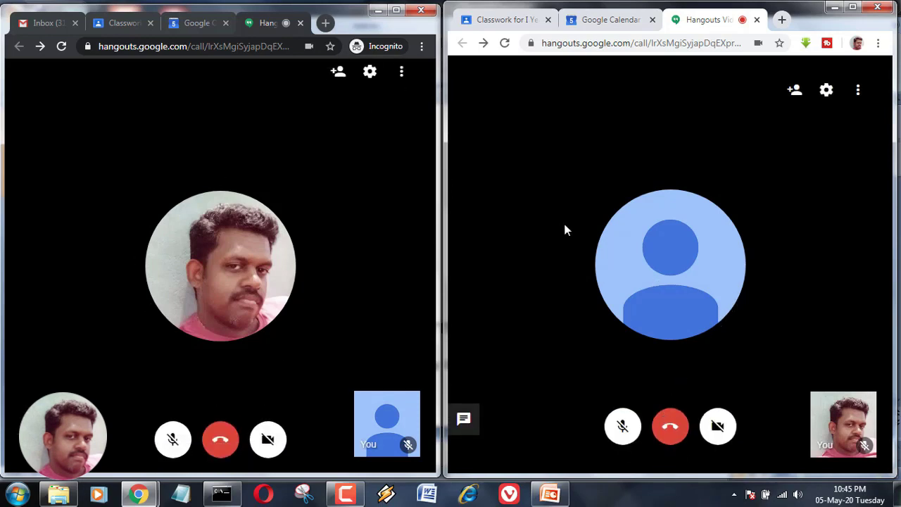
pyautogui.click(669, 429)
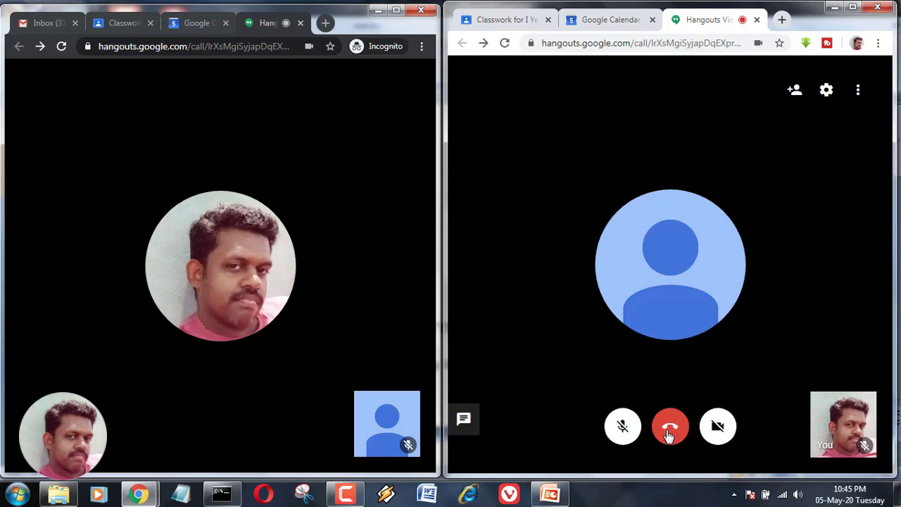
pyautogui.click(225, 425)
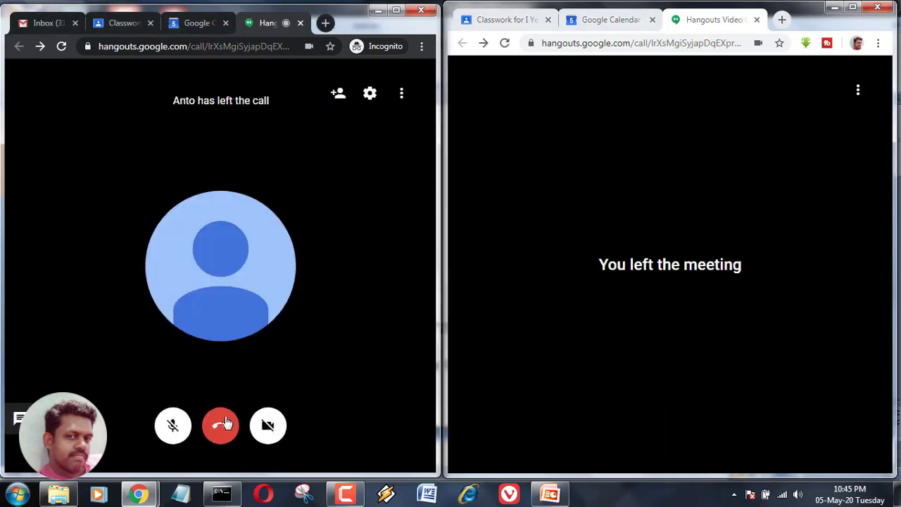